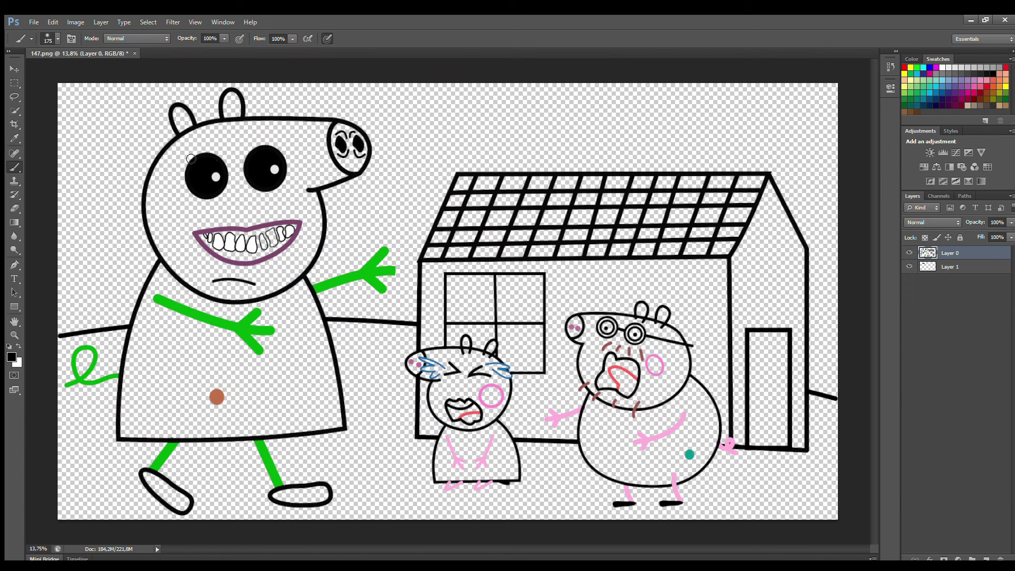
Paint soft black shading around the large pig's eyes and make Layer 1 active.
mouse_move(191, 158)
left_mouse_down()
mouse_move(198, 201)
mouse_move(225, 156)
mouse_move(251, 151)
mouse_move(280, 187)
mouse_move(248, 148)
left_mouse_up()
key("alt+bracketleft")
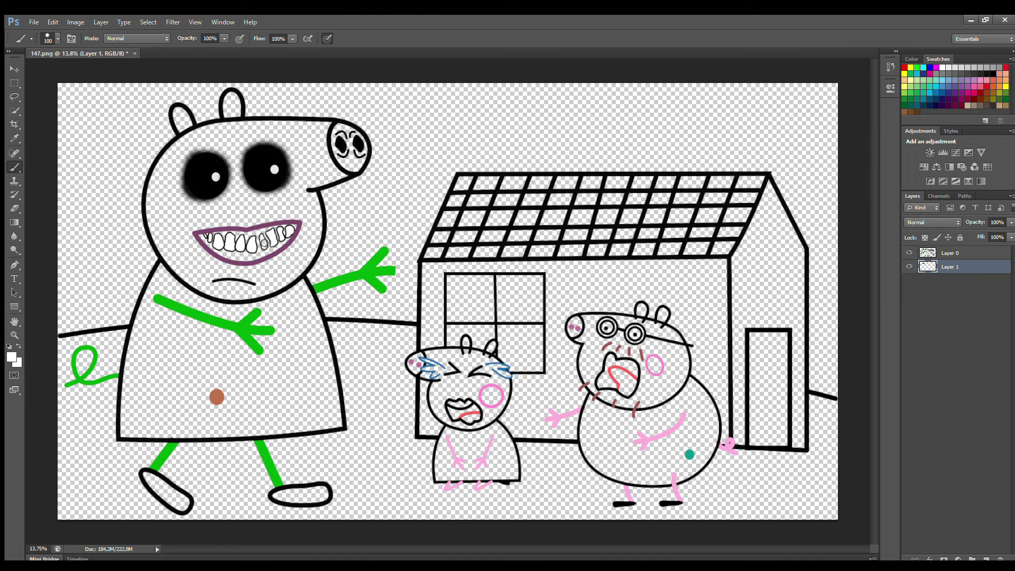
Fill the large pig's teeth white and paint its mouth interior black on a new layer beneath Layer 1.
left_click(986, 558)
left_click_drag(974, 266, 974, 288)
left_click(993, 74)
mouse_move(243, 237)
left_mouse_down()
mouse_move(290, 230)
mouse_move(252, 252)
mouse_move(284, 244)
left_mouse_up()
left_click_drag(207, 252, 273, 252)
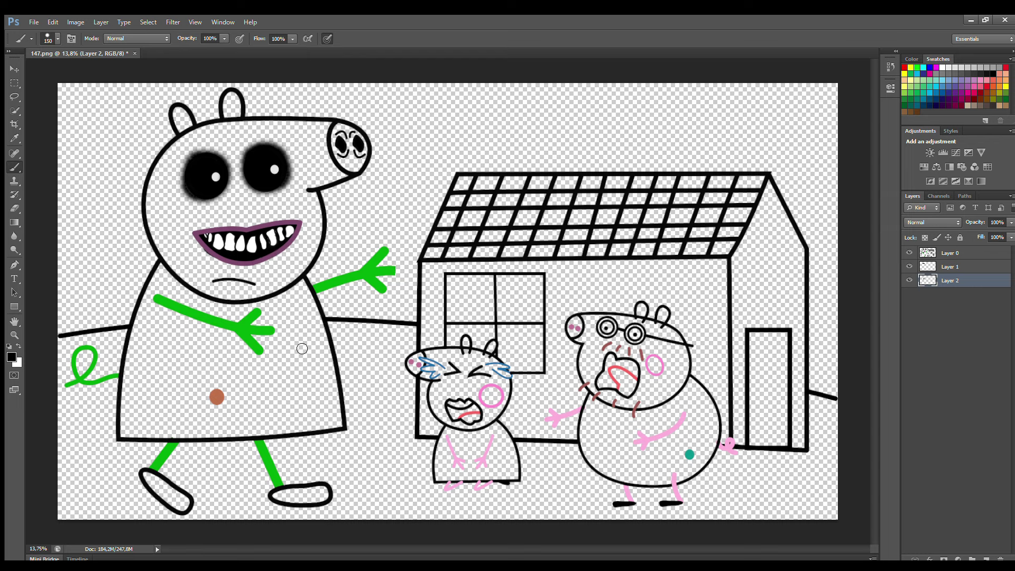
Fill the large pig's head, ears and snout on a new layer beneath Layer 2 with green sampled from its arm.
left_click(986, 557)
left_click_drag(974, 281, 974, 297)
left_click(14, 138)
left_click(175, 304)
key("b")
key("bracketright")
key("bracketright")
key("bracketright")
mouse_move(340, 128)
left_mouse_down()
mouse_move(253, 135)
mouse_move(233, 109)
mouse_move(238, 125)
mouse_move(194, 140)
mouse_move(182, 117)
mouse_move(186, 152)
mouse_move(162, 194)
mouse_move(162, 240)
mouse_move(193, 279)
mouse_move(248, 298)
mouse_move(306, 273)
mouse_move(318, 217)
mouse_move(362, 154)
mouse_move(358, 144)
mouse_move(361, 162)
mouse_move(328, 147)
mouse_move(190, 180)
mouse_move(348, 170)
mouse_move(182, 219)
mouse_move(298, 202)
mouse_move(210, 266)
mouse_move(303, 217)
mouse_move(267, 250)
mouse_move(247, 236)
left_mouse_up()
key("bracketright")
key("bracketright")
Fill the large pig's dress on a new layer beneath Layer 3 with brown sampled from the dot on it.
left_click(986, 557, "ctrl")
left_click(15, 138)
left_click(217, 397)
left_click(14, 167)
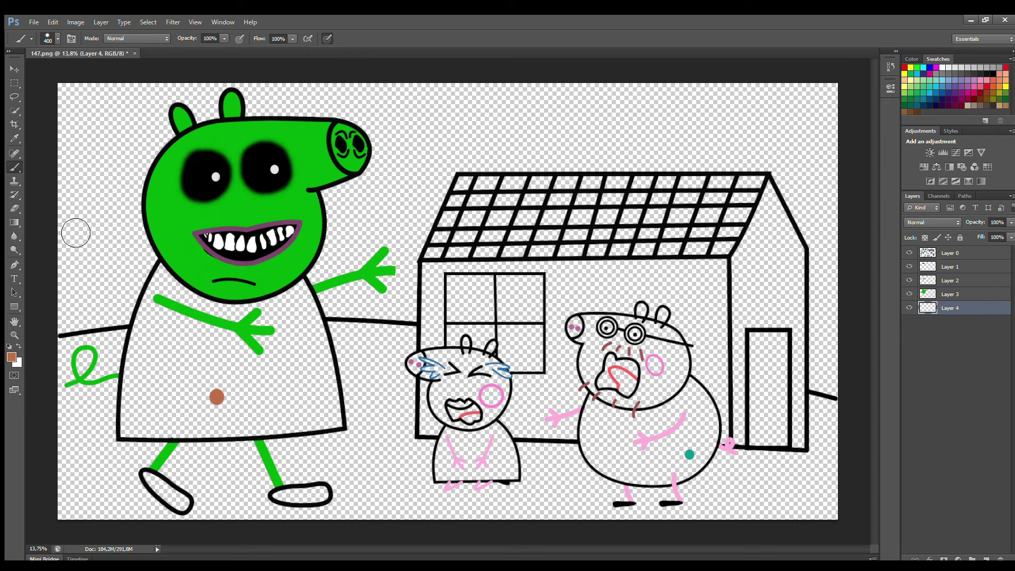
key("bracketleft")
key("bracketleft")
mouse_move(168, 269)
left_mouse_down()
mouse_move(140, 343)
mouse_move(134, 412)
mouse_move(150, 432)
mouse_move(341, 427)
mouse_move(308, 303)
mouse_move(170, 324)
mouse_move(218, 360)
mouse_move(320, 367)
mouse_move(257, 396)
mouse_move(149, 416)
mouse_move(315, 422)
left_mouse_up()
key("bracketright")
key("bracketright")
Fill both of the large pig's shoes with black on Layer 1.
left_click(961, 270)
key("d")
key("bracketleft")
key("bracketleft")
key("bracketleft")
key("bracketleft")
key("bracketleft")
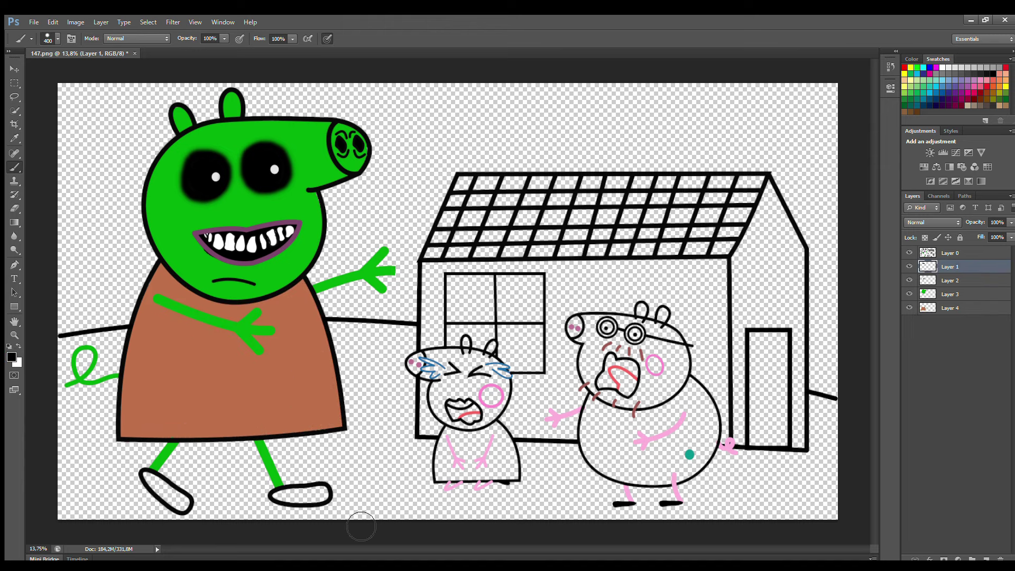
mouse_move(279, 498)
left_mouse_down()
mouse_move(309, 492)
mouse_move(289, 498)
left_mouse_up()
mouse_move(168, 479)
left_mouse_down()
mouse_move(180, 505)
mouse_move(169, 495)
left_mouse_up()
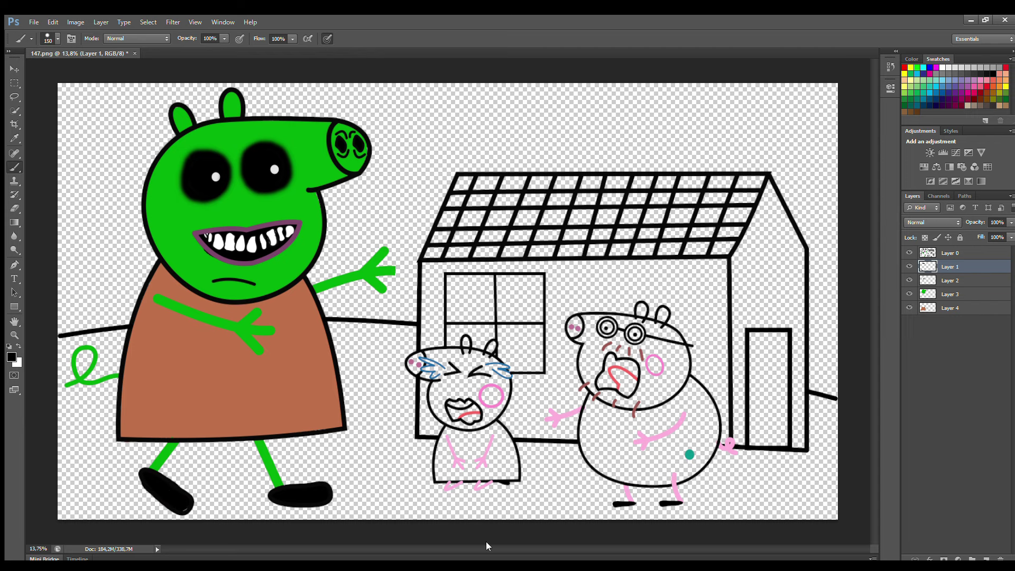
Fill the two crying pigs' cheek circles with the pink sampled from the cheek outline.
scroll(795, 521, "up", 1)
left_click_drag(542, 546, 543, 545)
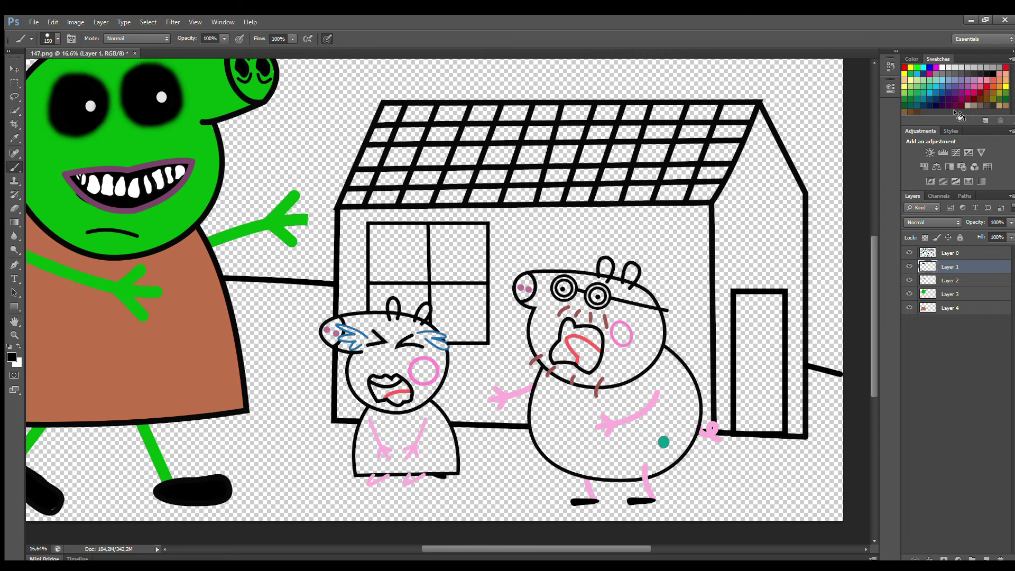
left_click(416, 366, "alt")
key("bracketleft")
key("bracketleft")
key("bracketleft")
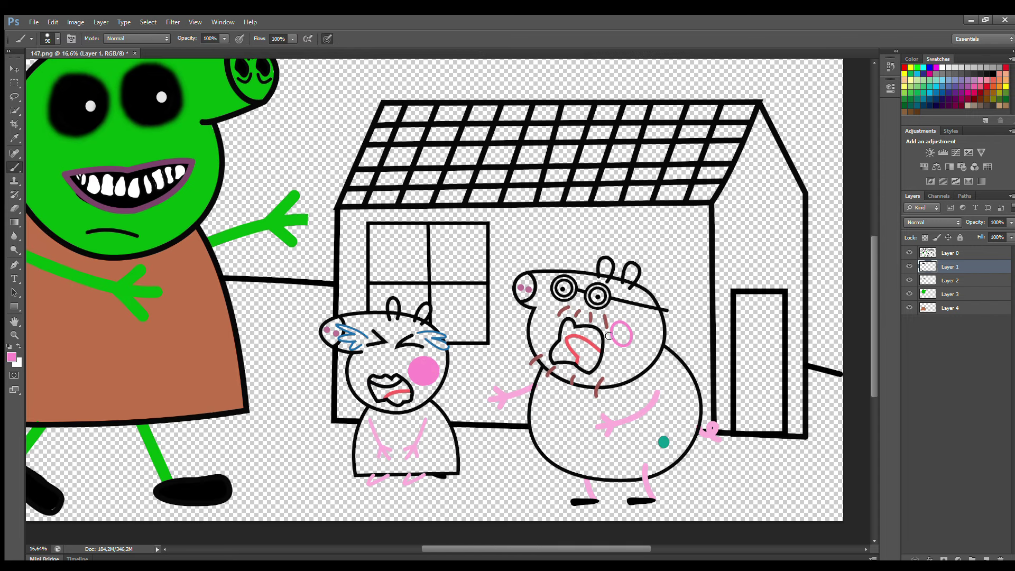
Paint the two crying pigs' tongues in the sampled red, their mouth interiors black and the small pig's teeth white.
left_click(401, 395, "alt")
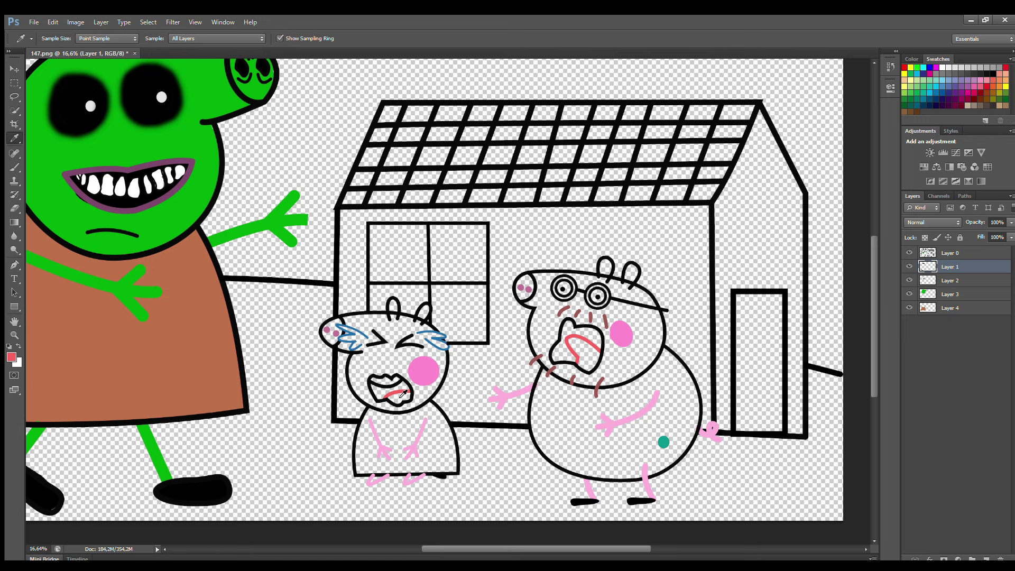
left_click(12, 167)
left_click_drag(392, 396, 407, 396)
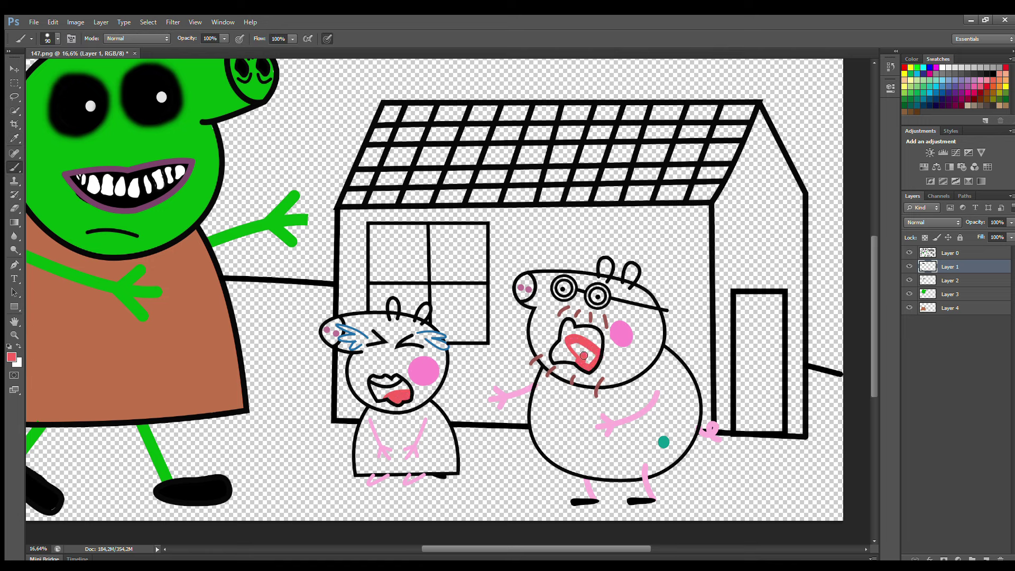
key("alt+bracketleft")
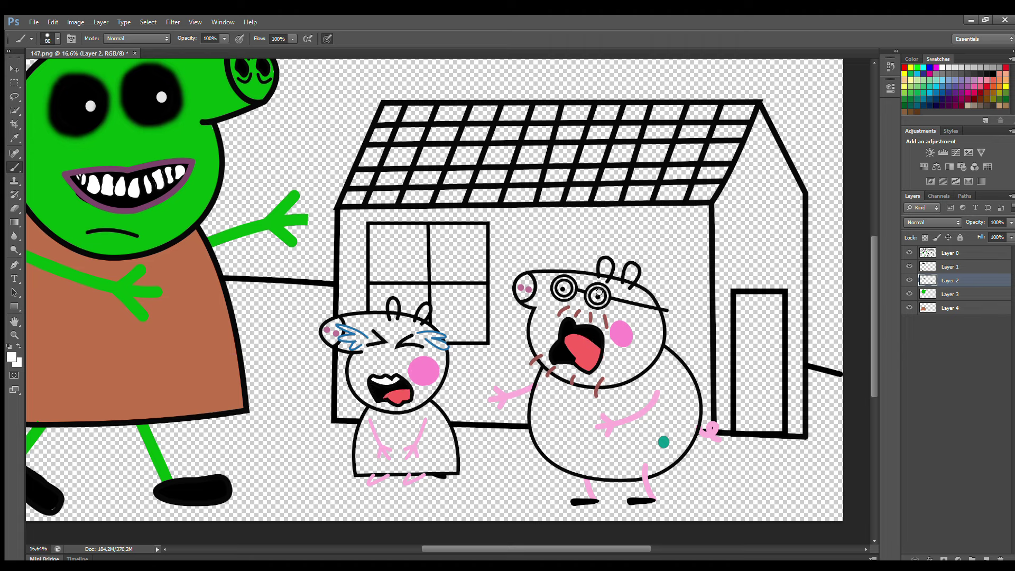
Paint cyan tears around both crying pigs' eyes on Layer 2.
left_click(11, 138)
left_click(923, 68)
key("b")
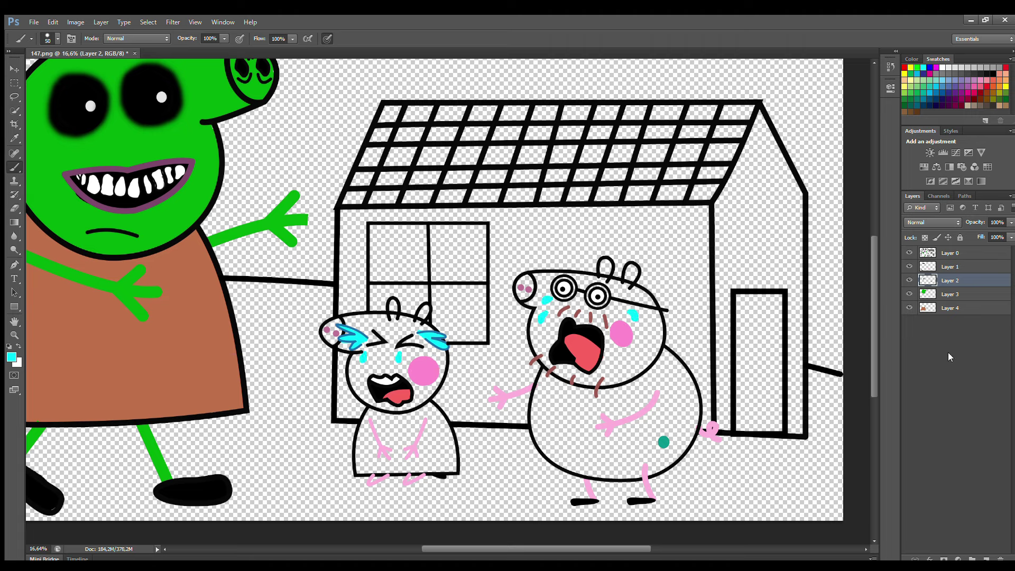
Fill the small pig's head, ears and snout on Layer 3 with light pink sampled from its arm.
left_click(950, 294)
left_click(423, 426, "alt")
key("bracketright")
key("bracketright")
key("bracketright")
key("bracketright")
key("bracketright")
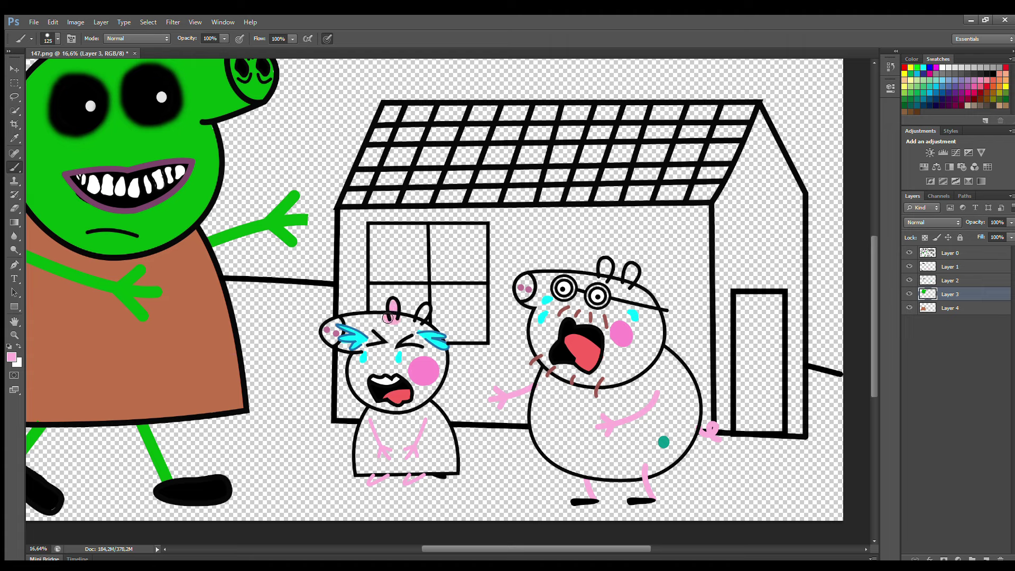
mouse_move(388, 318)
left_mouse_down()
mouse_move(334, 338)
mouse_move(342, 345)
mouse_move(366, 330)
mouse_move(372, 345)
mouse_move(355, 372)
mouse_move(373, 404)
mouse_move(442, 357)
left_mouse_up()
key("bracketright")
key("bracketright")
key("bracketright")
key("bracketright")
key("bracketright")
mouse_move(427, 311)
left_mouse_down()
mouse_move(404, 333)
mouse_move(397, 367)
mouse_move(417, 402)
mouse_move(399, 362)
mouse_move(430, 369)
left_mouse_up()
Fill the small pig's dress with red on Layer 4.
left_click(962, 309)
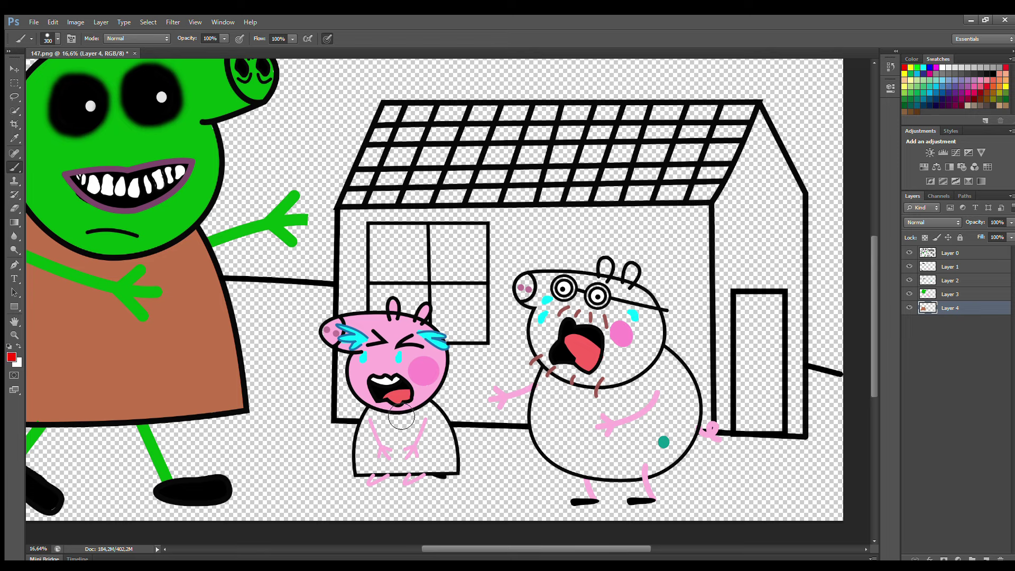
mouse_move(374, 416)
left_mouse_down()
mouse_move(362, 467)
mouse_move(455, 466)
mouse_move(446, 432)
mouse_move(381, 418)
mouse_move(426, 438)
mouse_move(380, 457)
mouse_move(446, 461)
left_mouse_up()
key("bracketright")
key("bracketright")
Fill the head, snout and ears of the pig with glasses on Layer 3 with the sampled light pink.
scroll(434, 473, "up", 2)
left_click(951, 252)
left_click(994, 74)
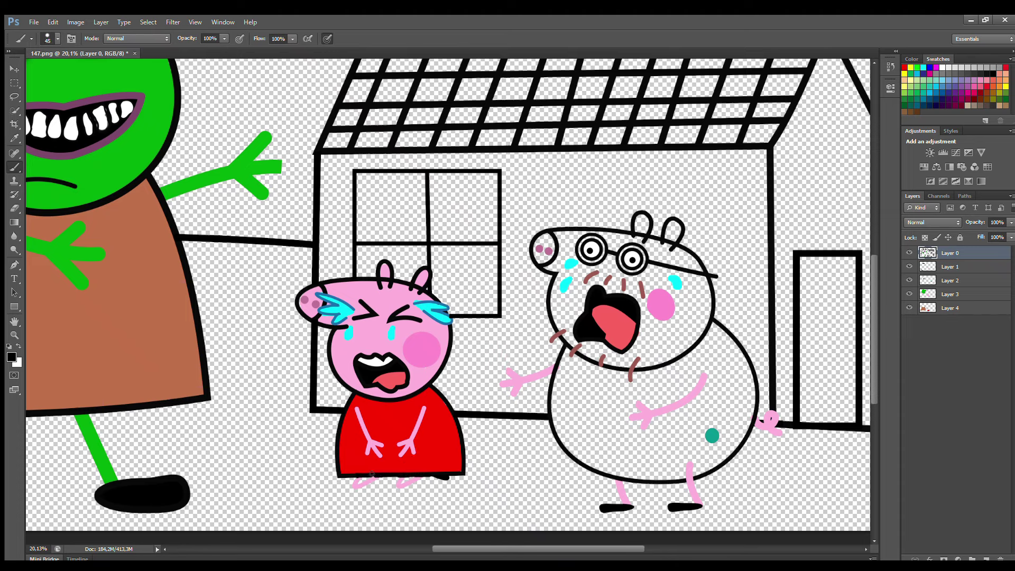
left_click(953, 280)
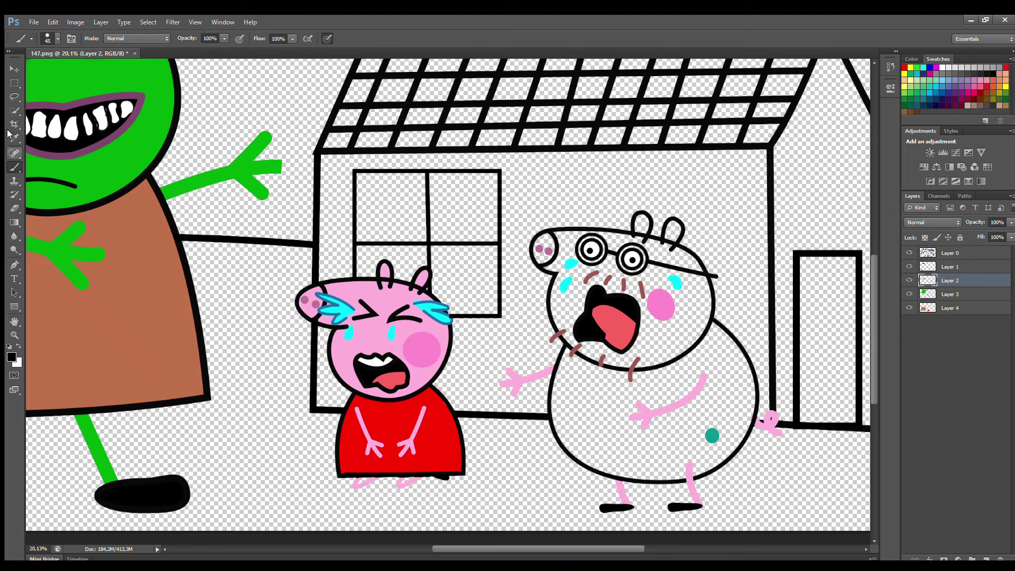
left_click(548, 247, "alt")
mouse_move(552, 245)
left_mouse_down()
mouse_move(569, 277)
mouse_move(567, 322)
mouse_move(594, 350)
left_mouse_up()
key("ctrl+z")
left_click(951, 294)
mouse_move(572, 317)
left_mouse_down()
mouse_move(570, 289)
mouse_move(550, 247)
mouse_move(676, 257)
mouse_move(710, 304)
mouse_move(692, 347)
mouse_move(672, 360)
mouse_move(588, 355)
mouse_move(571, 266)
mouse_move(657, 290)
mouse_move(693, 319)
mouse_move(613, 343)
mouse_move(662, 321)
left_mouse_up()
key("bracketright")
key("bracketright")
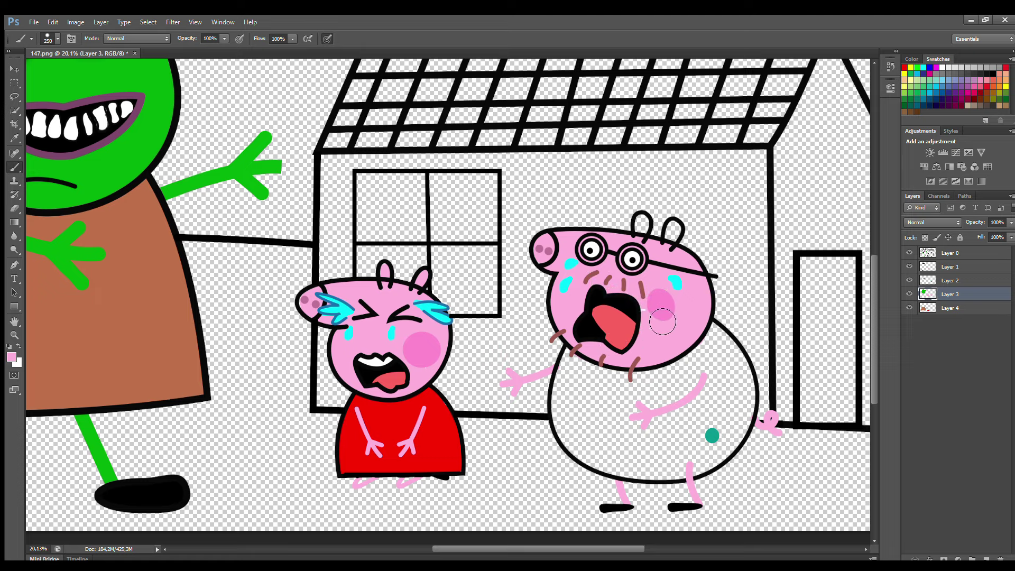
Fill the body of the pig with glasses on Layer 4 with teal sampled from the dot on it.
left_click(950, 308)
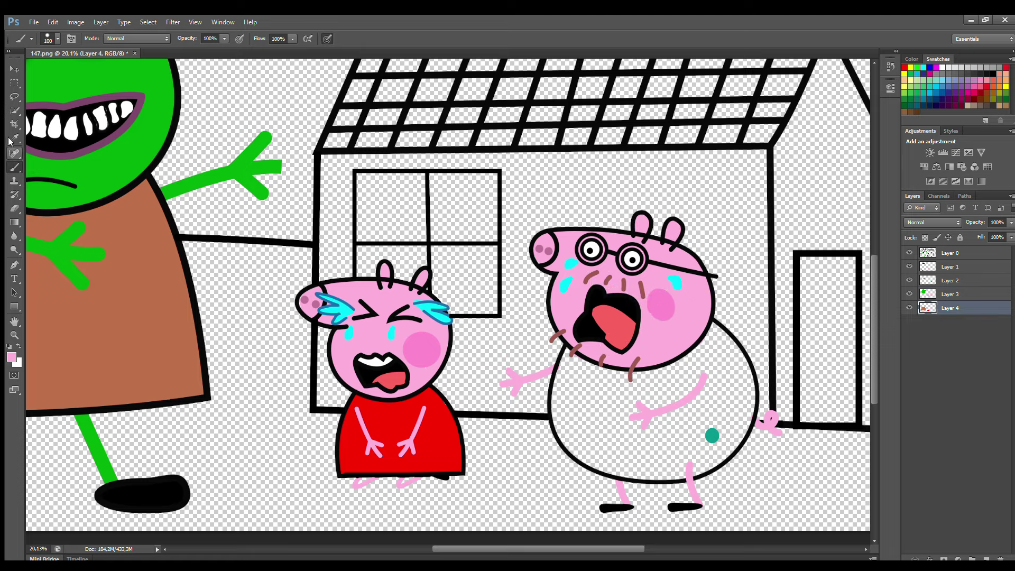
left_click(712, 435, "alt")
key("bracketright")
key("bracketright")
key("bracketright")
mouse_move(576, 354)
left_mouse_down()
mouse_move(558, 406)
mouse_move(588, 459)
mouse_move(698, 470)
mouse_move(747, 422)
mouse_move(753, 379)
mouse_move(731, 347)
mouse_move(682, 381)
mouse_move(719, 370)
mouse_move(707, 418)
mouse_move(717, 466)
mouse_move(656, 458)
left_mouse_up()
key("bracketright")
key("bracketright")
Fill the house door with brown on Layer 1 and erase the paint outside its outline.
scroll(655, 421, "down", 2)
left_click(950, 267)
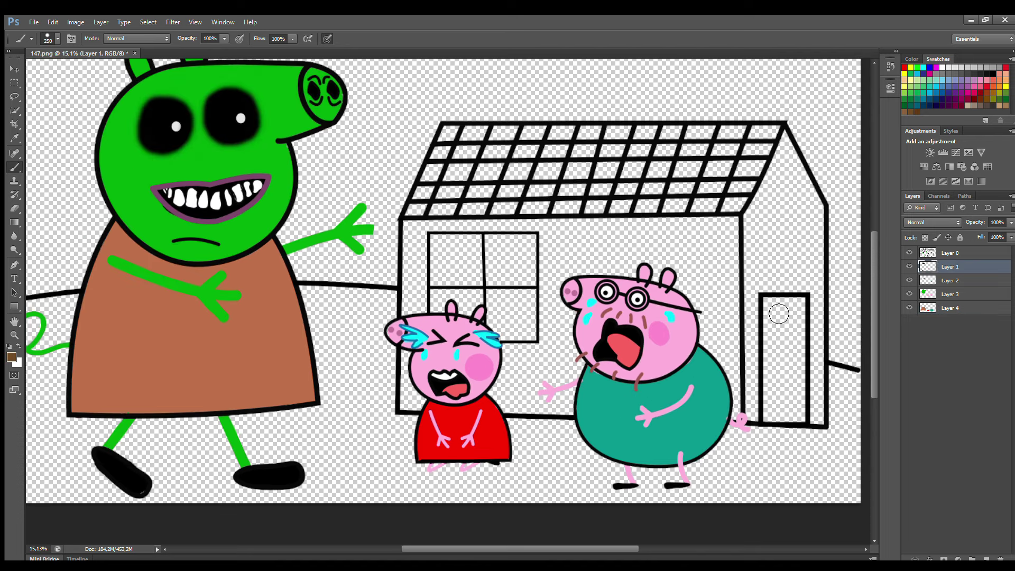
key("bracketleft")
key("bracketleft")
mouse_move(777, 302)
left_mouse_down()
mouse_move(775, 426)
mouse_move(799, 420)
mouse_move(804, 354)
mouse_move(777, 322)
mouse_move(795, 313)
left_mouse_up()
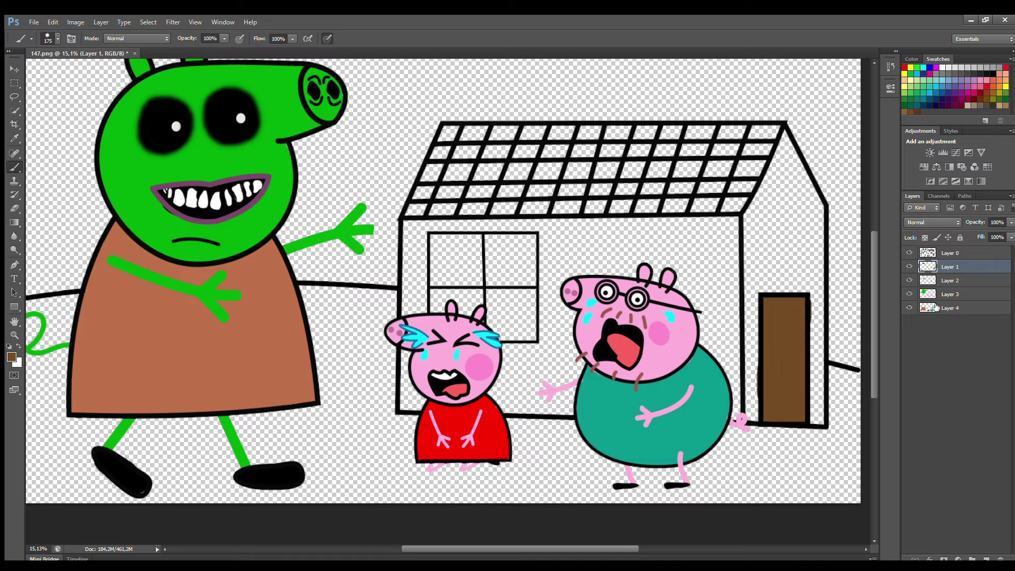
key("e")
Fill the house's side wall around the door with grey on Layer 2 and clean up its edges.
left_click(956, 280)
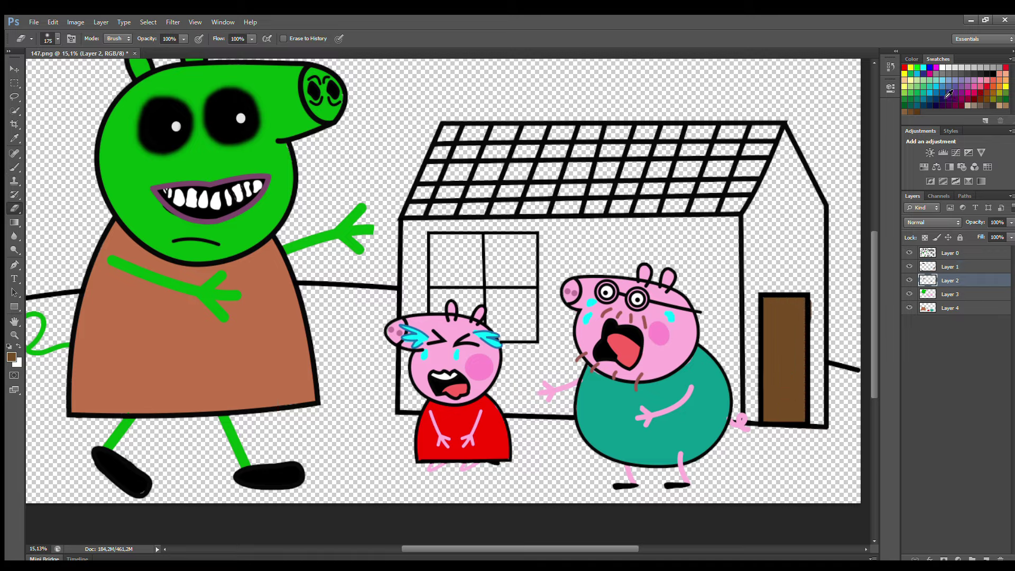
key("b")
left_click_drag(784, 132, 823, 214)
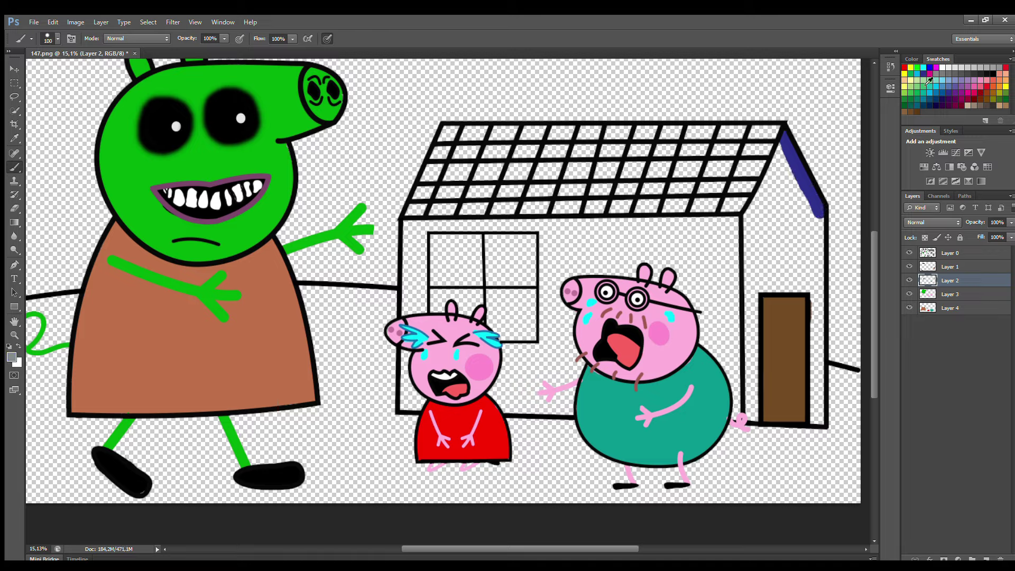
key("bracketright")
key("bracketright")
key("bracketright")
key("bracketright")
mouse_move(787, 140)
left_mouse_down()
mouse_move(824, 211)
mouse_move(788, 154)
mouse_move(756, 251)
mouse_move(756, 418)
mouse_move(817, 429)
mouse_move(825, 283)
mouse_move(813, 202)
mouse_move(796, 196)
mouse_move(814, 271)
mouse_move(793, 235)
mouse_move(772, 272)
left_mouse_up()
key("e")
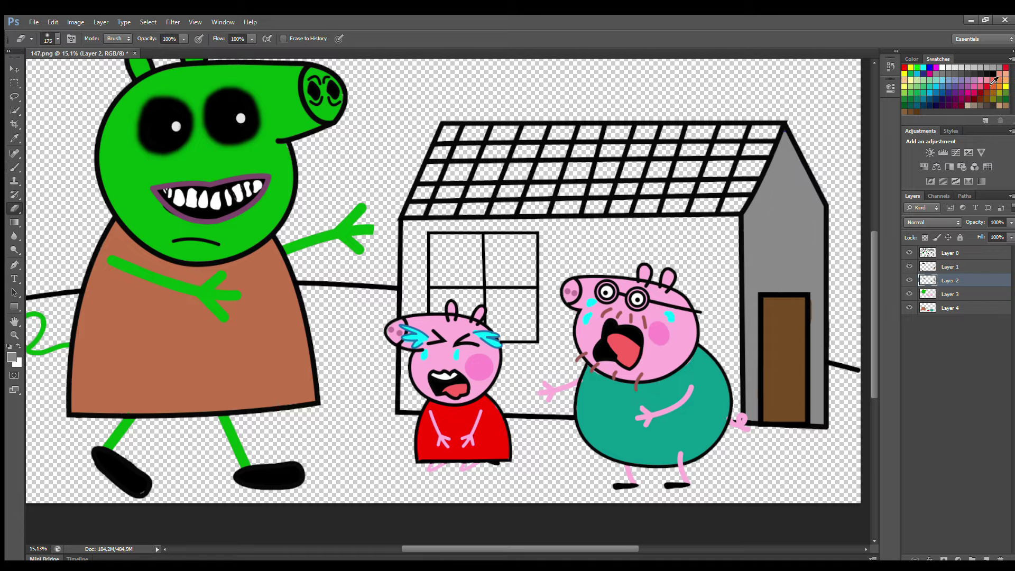
Fill all the roof tiles with dark pink on Layer 2.
key("b")
left_click(976, 91)
left_click(768, 132)
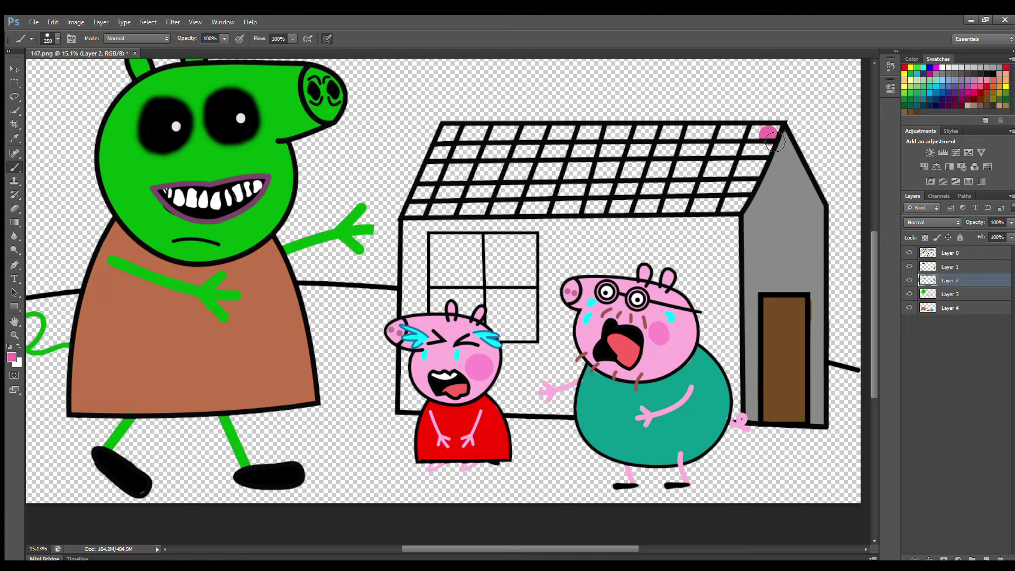
mouse_move(778, 138)
left_mouse_down()
mouse_move(451, 143)
mouse_move(421, 216)
mouse_move(747, 207)
mouse_move(769, 154)
mouse_move(452, 168)
mouse_move(569, 178)
mouse_move(731, 167)
mouse_move(733, 185)
mouse_move(529, 193)
mouse_move(716, 176)
mouse_move(468, 173)
left_mouse_up()
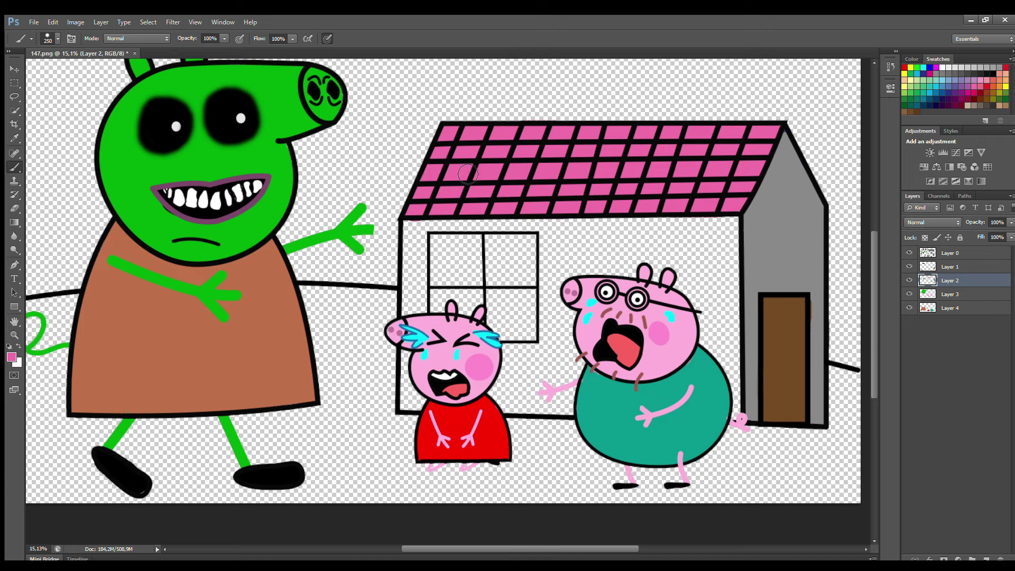
Paint soft lighter pink highlights across the rows of roof tiles.
left_click(410, 174, "alt")
key("bracketright")
left_click(731, 133)
left_click(702, 133)
left_click(673, 132)
left_click(645, 132)
left_click(619, 132)
left_click(595, 144)
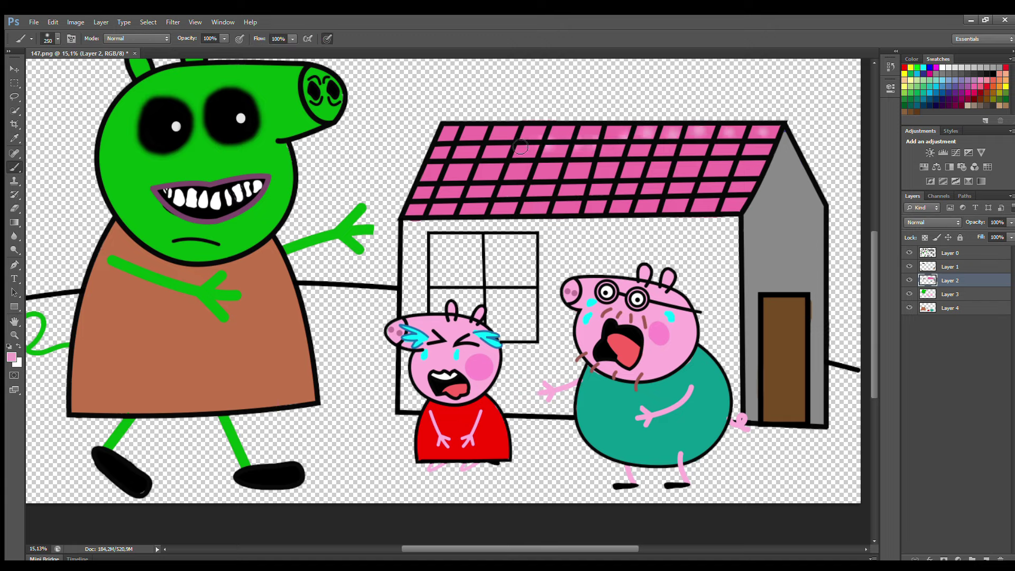
key("bracketright")
left_click(445, 153)
left_click(465, 161)
left_click(519, 164)
left_click(588, 161)
left_click(717, 160)
left_click(761, 160)
left_click(716, 188)
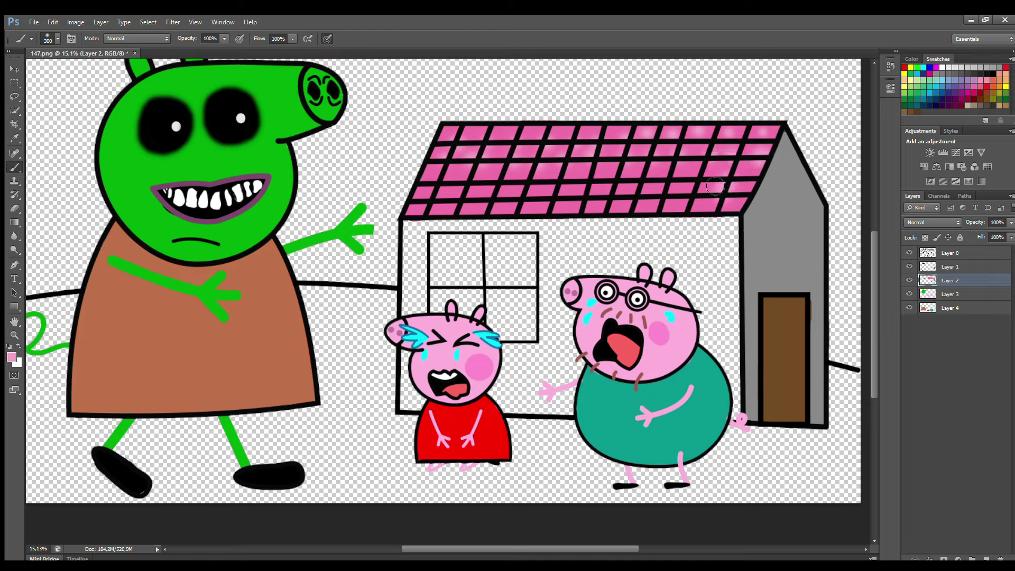
mouse_move(715, 185)
left_mouse_down()
mouse_move(542, 207)
mouse_move(671, 205)
left_mouse_up()
Fill the window panes with pale yellow on a new layer beneath Layer 4.
key("alt+bracketright")
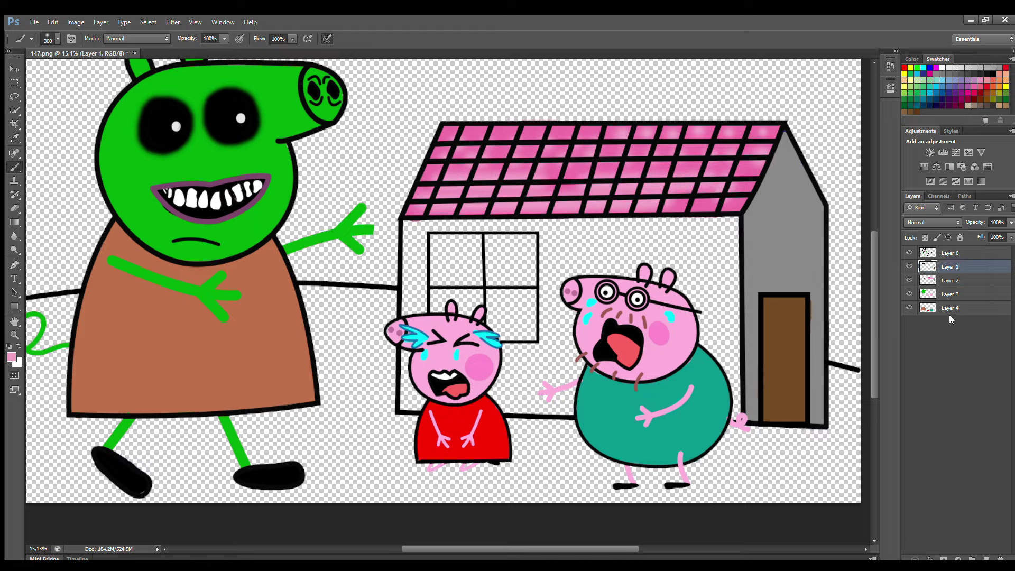
left_click(987, 556)
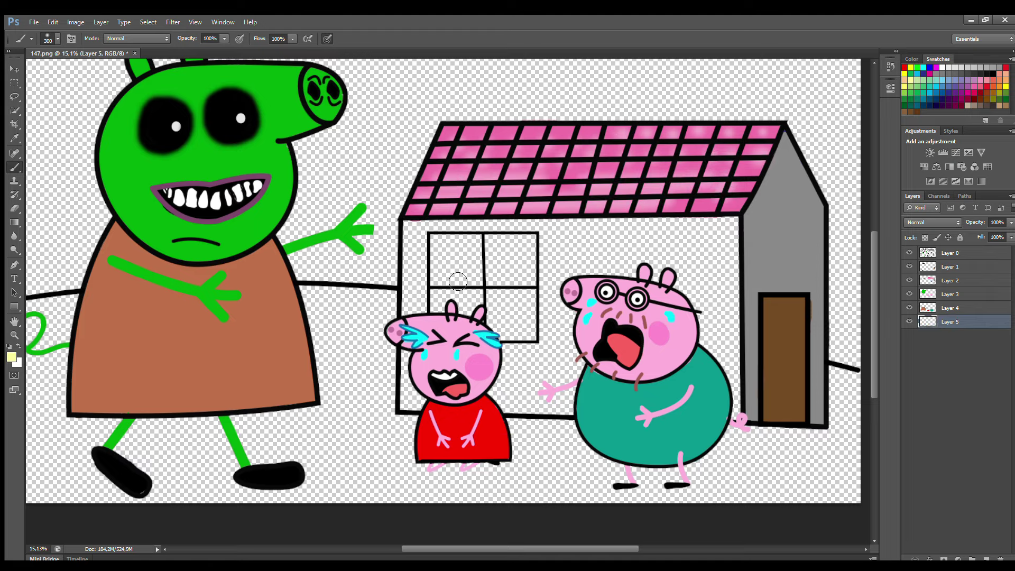
left_click(437, 242)
mouse_move(442, 257)
left_mouse_down()
mouse_move(440, 316)
mouse_move(533, 339)
mouse_move(534, 246)
mouse_move(451, 245)
mouse_move(451, 265)
mouse_move(491, 260)
mouse_move(525, 288)
mouse_move(457, 304)
mouse_move(485, 316)
mouse_move(515, 289)
left_mouse_up()
key("bracketright")
Fill the house's front wall with light tan on a new layer beneath Layer 5.
left_click(986, 556)
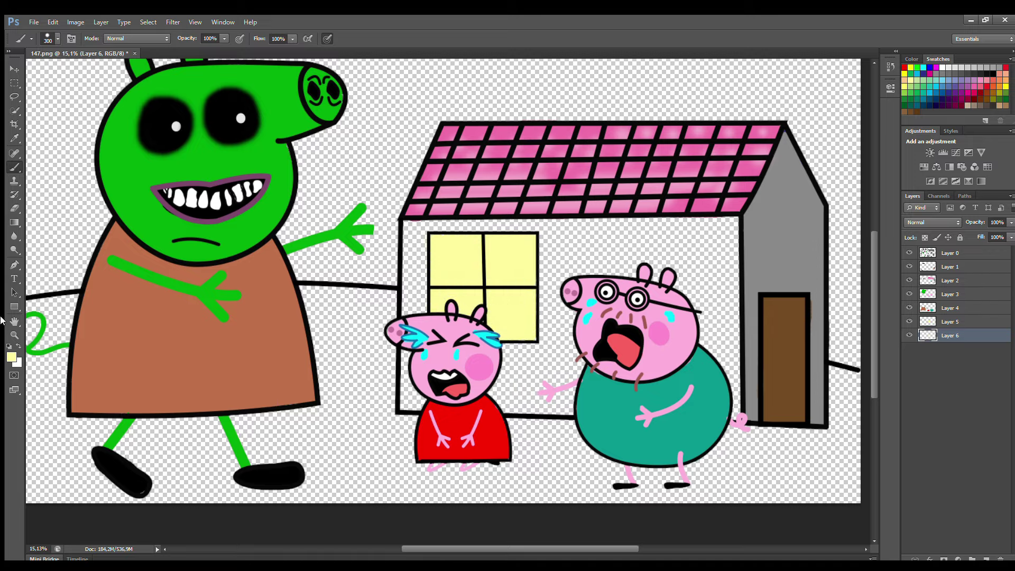
left_click(1001, 106)
left_click(415, 232)
key("i")
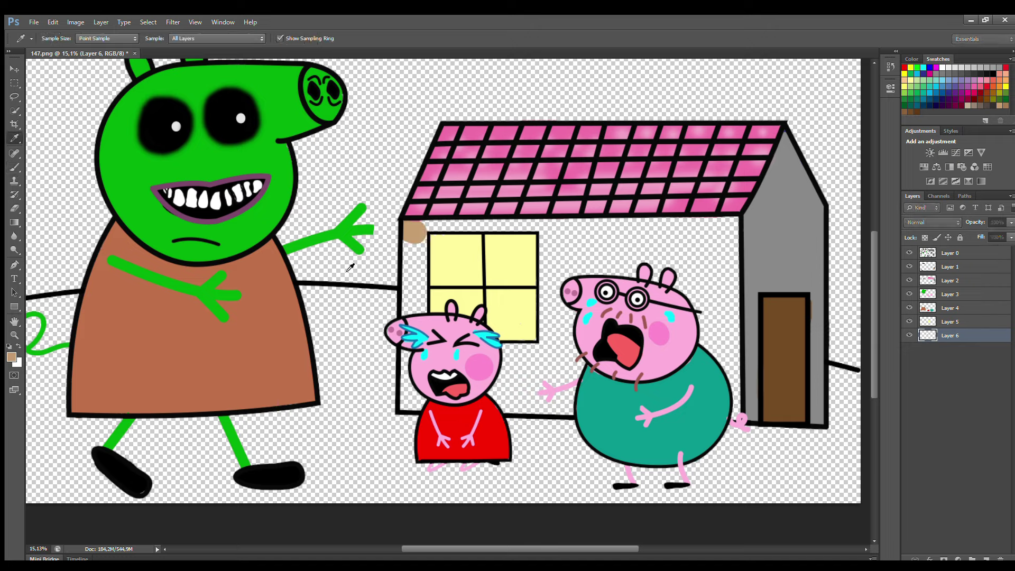
key("b")
mouse_move(409, 238)
left_mouse_down()
mouse_move(708, 230)
mouse_move(739, 257)
mouse_move(744, 413)
mouse_move(701, 310)
mouse_move(596, 371)
mouse_move(580, 417)
mouse_move(414, 407)
mouse_move(415, 251)
mouse_move(413, 271)
mouse_move(437, 243)
mouse_move(431, 320)
left_mouse_up()
key("bracketleft")
key("bracketright")
key("bracketright")
key("bracketright")
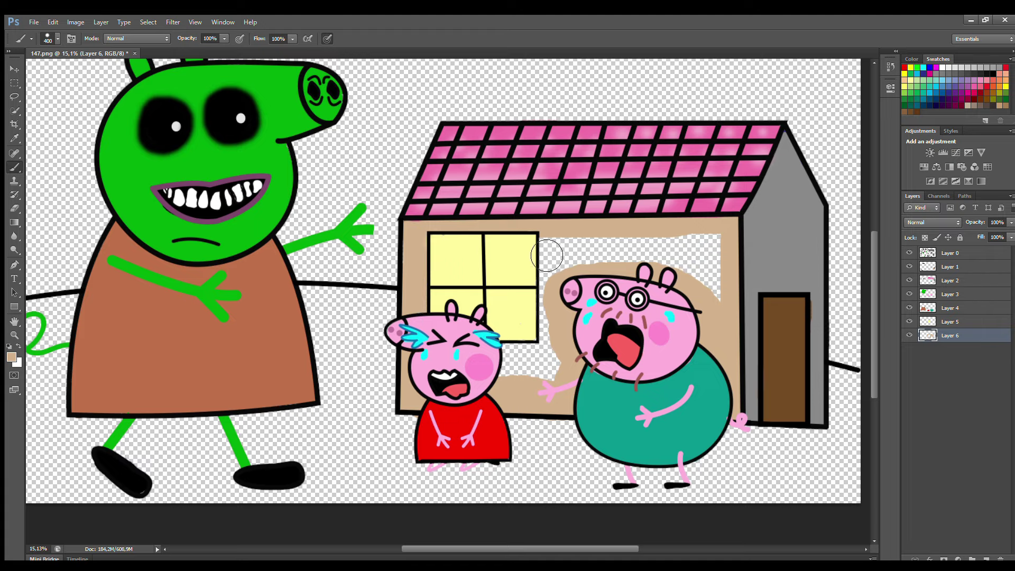
mouse_move(546, 244)
left_mouse_down()
mouse_move(583, 292)
mouse_move(513, 378)
left_mouse_up()
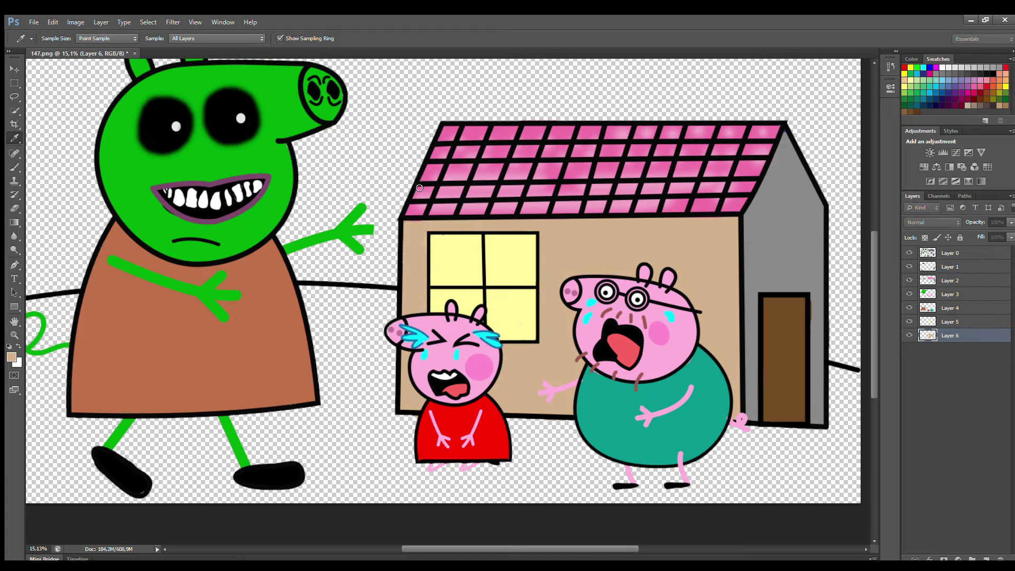
Shade the front wall with soft darker brown around the outlines of the two crying pigs.
mouse_move(580, 296)
left_mouse_down()
mouse_move(658, 290)
mouse_move(682, 305)
mouse_move(730, 405)
left_mouse_up()
mouse_move(602, 373)
left_mouse_down()
mouse_move(574, 304)
mouse_move(654, 279)
left_mouse_up()
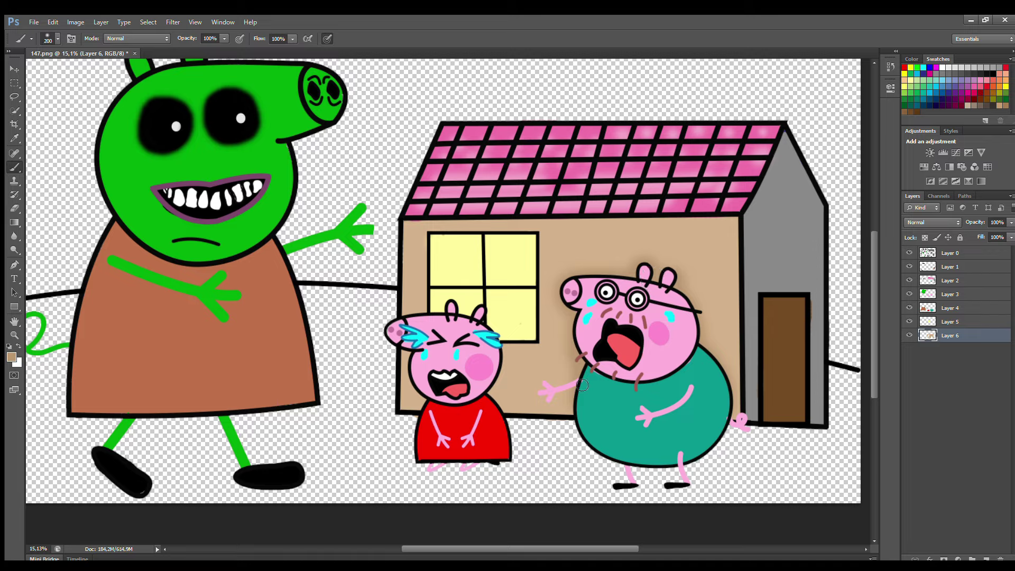
left_click_drag(504, 369, 426, 410)
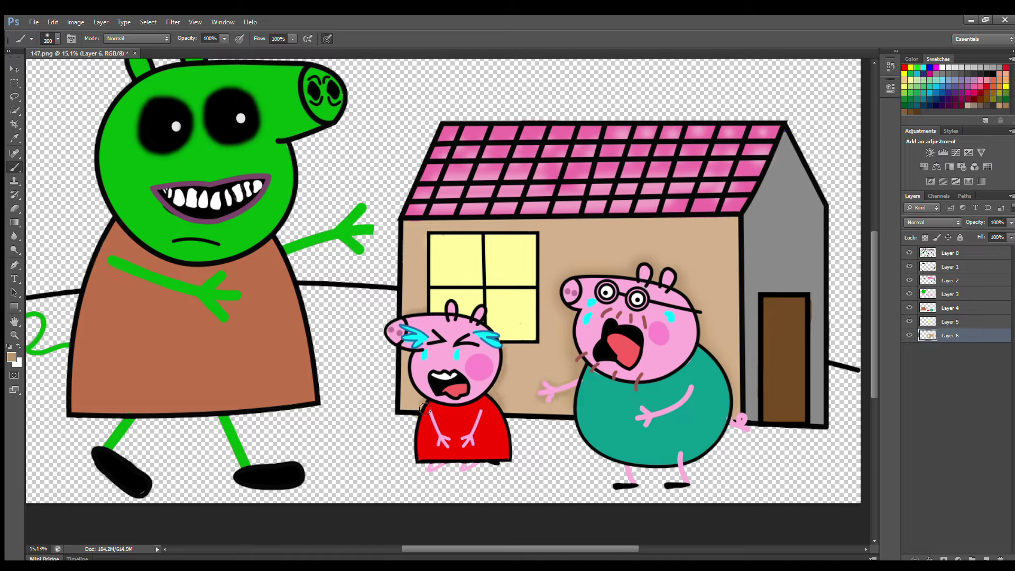
Shade the front wall with soft darker brown around the window frame using a larger brush.
key("]")
mouse_move(544, 241)
left_mouse_down()
mouse_move(545, 281)
mouse_move(512, 348)
left_mouse_up()
mouse_move(430, 316)
left_mouse_down()
mouse_move(442, 237)
mouse_move(546, 240)
left_mouse_up()
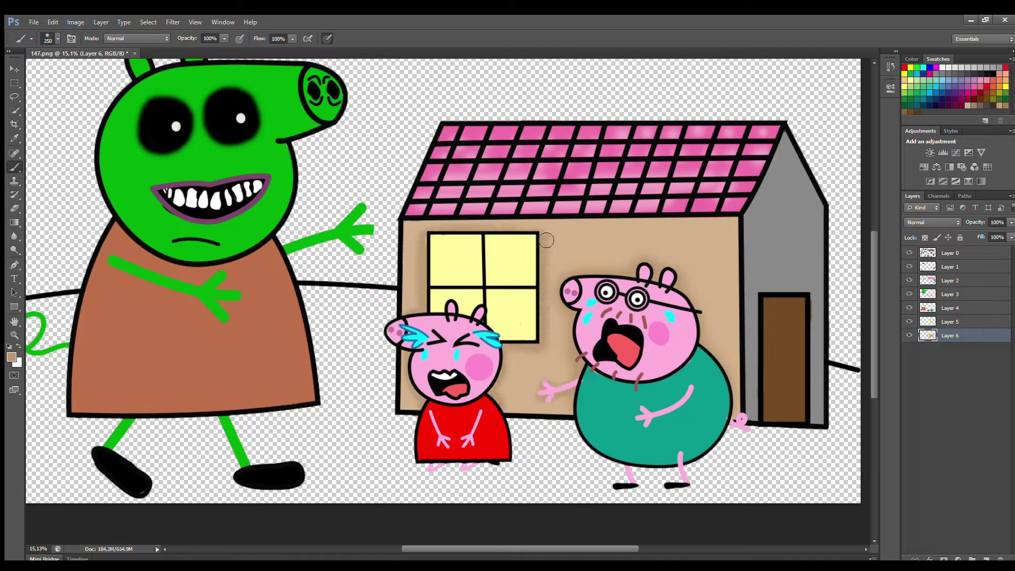
Shade the edges of the house's front wall with soft darker brown using a size 200 brush.
key("[")
mouse_move(412, 226)
left_mouse_down()
mouse_move(738, 224)
mouse_move(741, 421)
left_mouse_up()
key("ctrl+0")
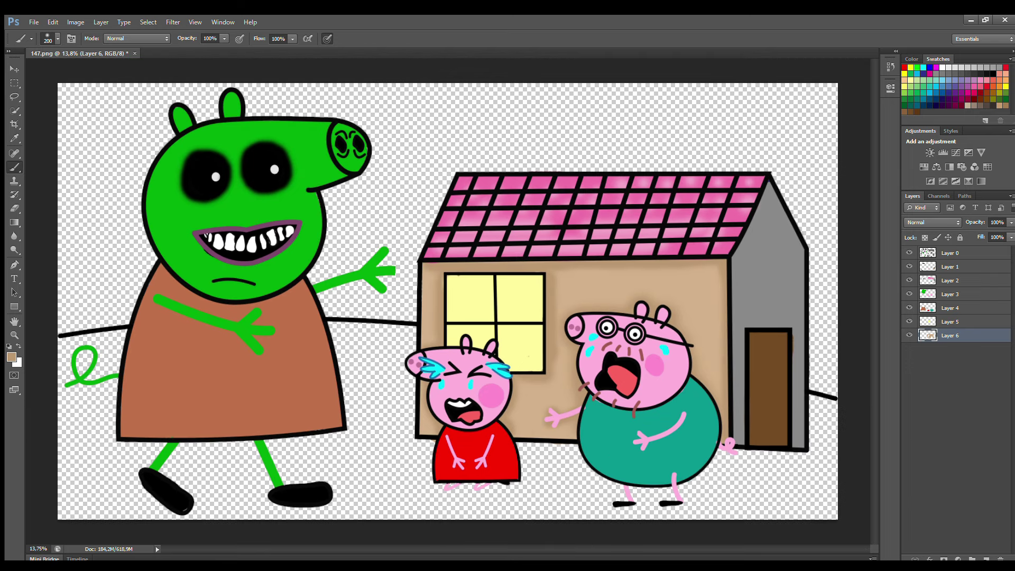
Add a new layer beneath Layer 6 for the ground.
left_click(986, 558)
left_click_drag(956, 335, 953, 384)
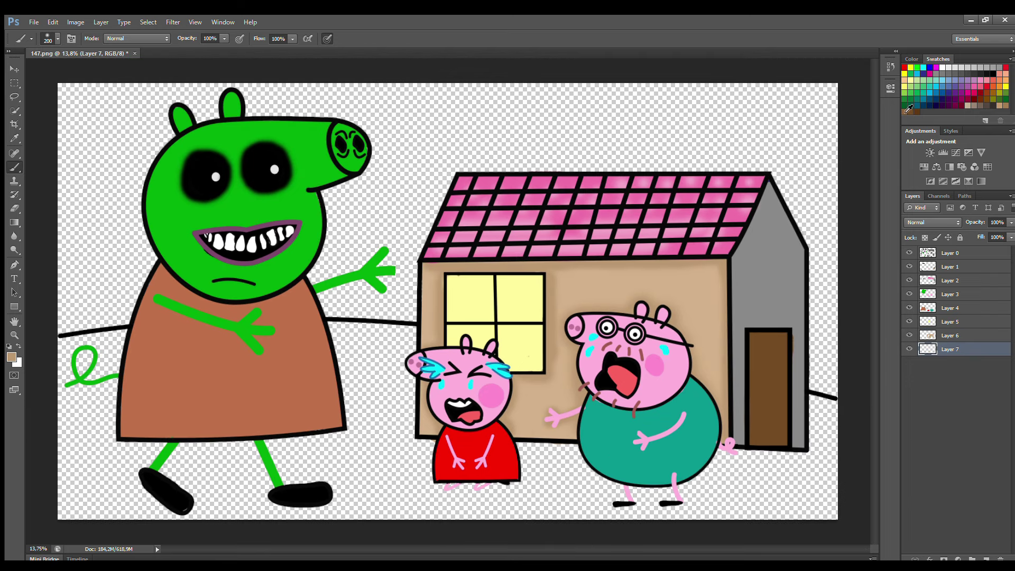
left_click(933, 109)
mouse_move(59, 352)
left_mouse_down()
mouse_move(75, 347)
mouse_move(111, 365)
left_mouse_up()
key("]")
key("]")
key("]")
key("ctrl+z")
Fill the ground below the horizon line with medium green, working up to a size 600 brush.
left_click(923, 107)
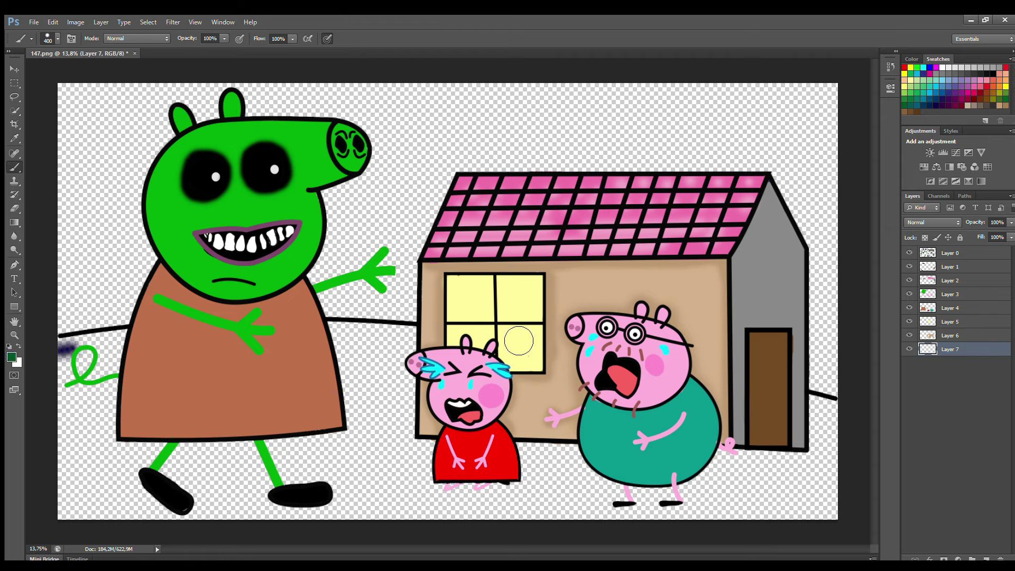
left_click_drag(59, 352, 418, 339)
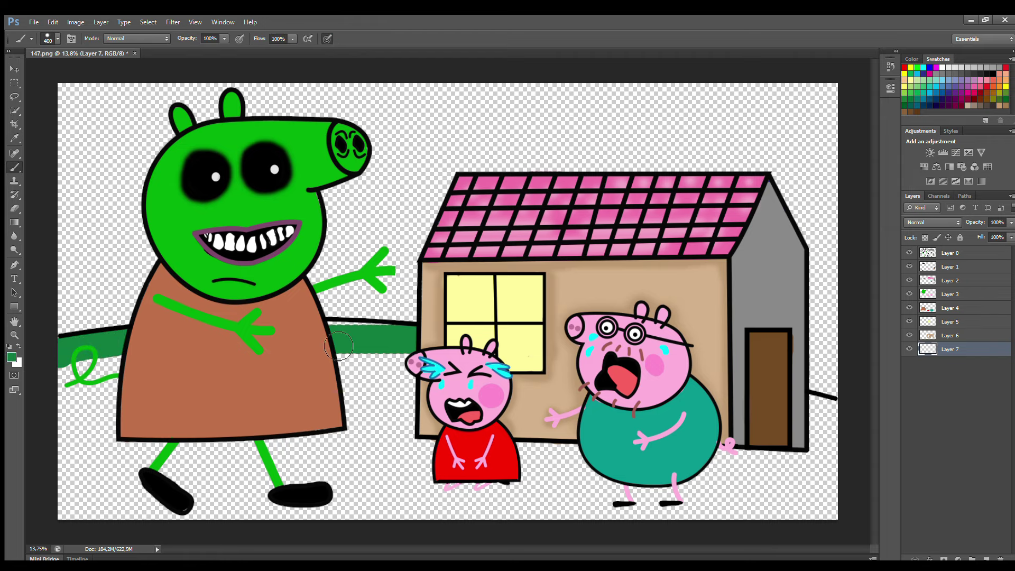
key("]")
key("]")
mouse_move(815, 407)
left_mouse_down()
mouse_move(827, 492)
mouse_move(698, 487)
mouse_move(351, 368)
mouse_move(87, 418)
mouse_move(226, 495)
mouse_move(91, 510)
mouse_move(438, 534)
left_mouse_up()
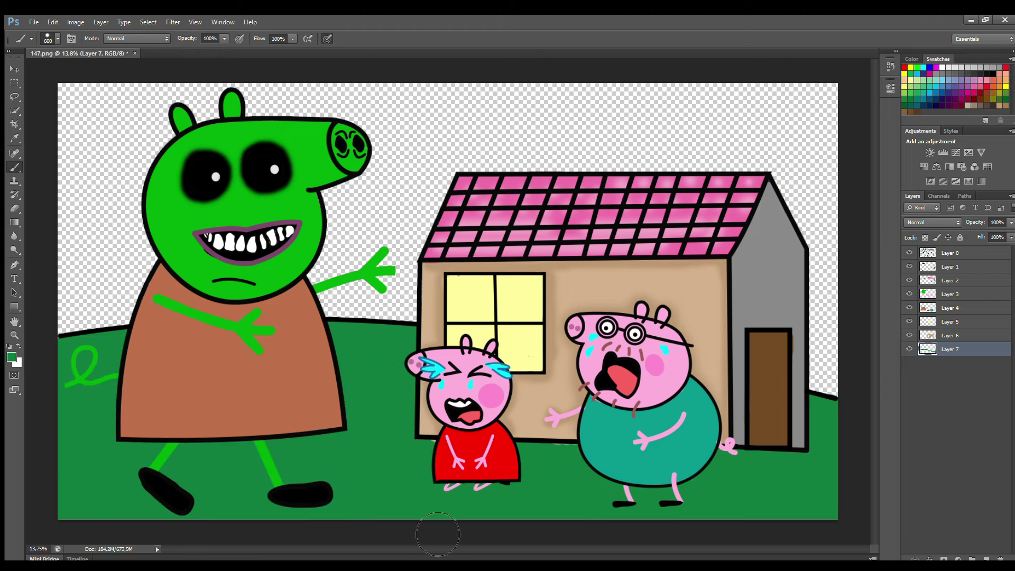
Paint soft dark green shadows on the ground beneath the feet of the large green pig and both crying pigs.
left_click_drag(373, 505, 152, 527)
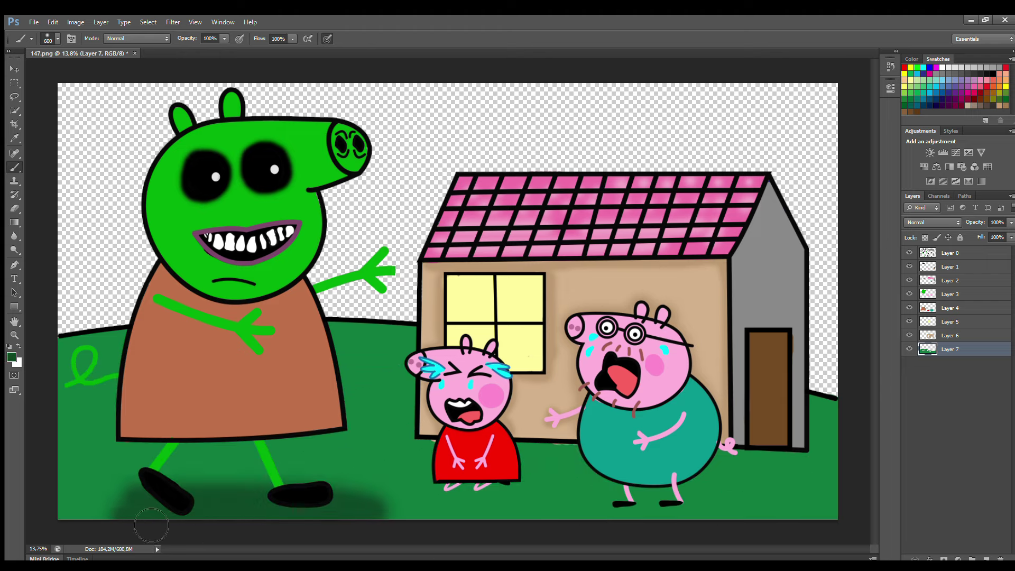
left_click_drag(444, 491, 516, 491)
mouse_move(608, 513)
left_mouse_down()
mouse_move(678, 523)
mouse_move(706, 510)
left_mouse_up()
Paint soft dark green shadows along the base of the house and on the grass beside its side wall using a size 400 brush.
key("[")
key("[")
left_click_drag(798, 450, 425, 444)
mouse_move(814, 414)
left_mouse_down()
mouse_move(831, 473)
mouse_move(703, 471)
left_mouse_up()
Fill the sky with very dark purple on a new layer beneath Layer 7 using a large brush.
left_click(986, 559)
left_click_drag(964, 349, 945, 427)
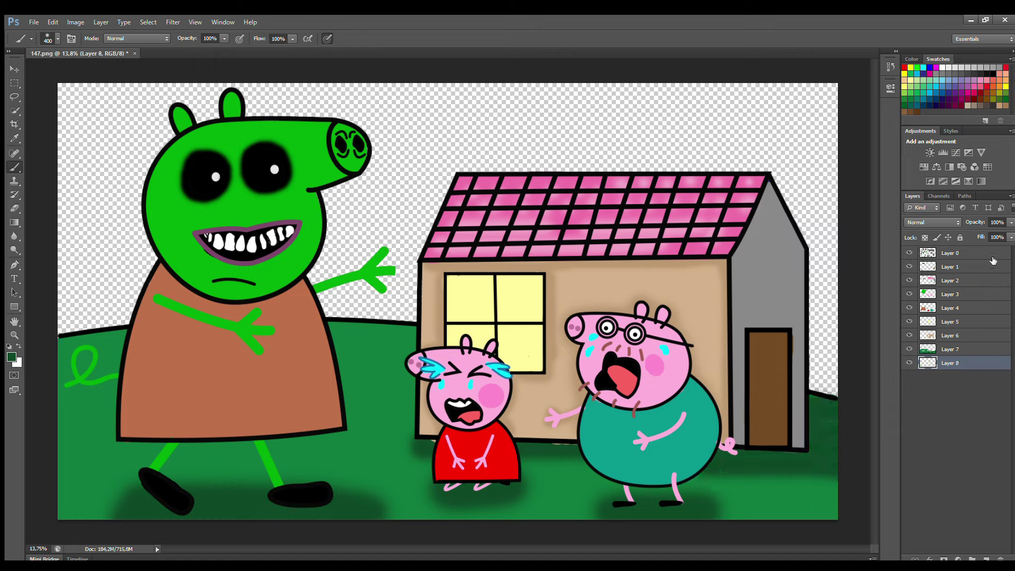
key("]")
key("]")
key("]")
key("]")
key("]")
mouse_move(66, 328)
left_mouse_down()
mouse_move(106, 297)
mouse_move(311, 337)
mouse_move(413, 223)
mouse_move(724, 191)
mouse_move(825, 212)
mouse_move(839, 299)
mouse_move(820, 159)
mouse_move(555, 133)
mouse_move(370, 174)
mouse_move(214, 247)
mouse_move(740, 93)
mouse_move(589, 114)
mouse_move(100, 248)
mouse_move(649, 201)
mouse_move(761, 124)
left_mouse_up()
key("]")
key("]")
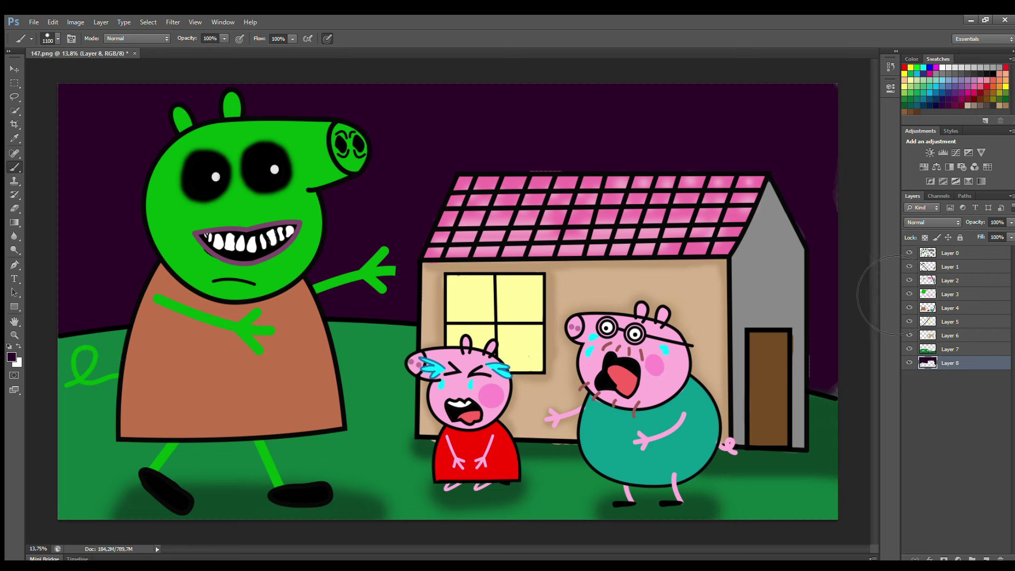
left_click(10, 357)
left_click(432, 239)
left_click(595, 149)
key("[")
key("[")
key("[")
key("[")
Paint a large soft crimson glow in the sky beside the green pig's snout, using a colour sampled from the roof and a size 1400 brush.
key("alt")
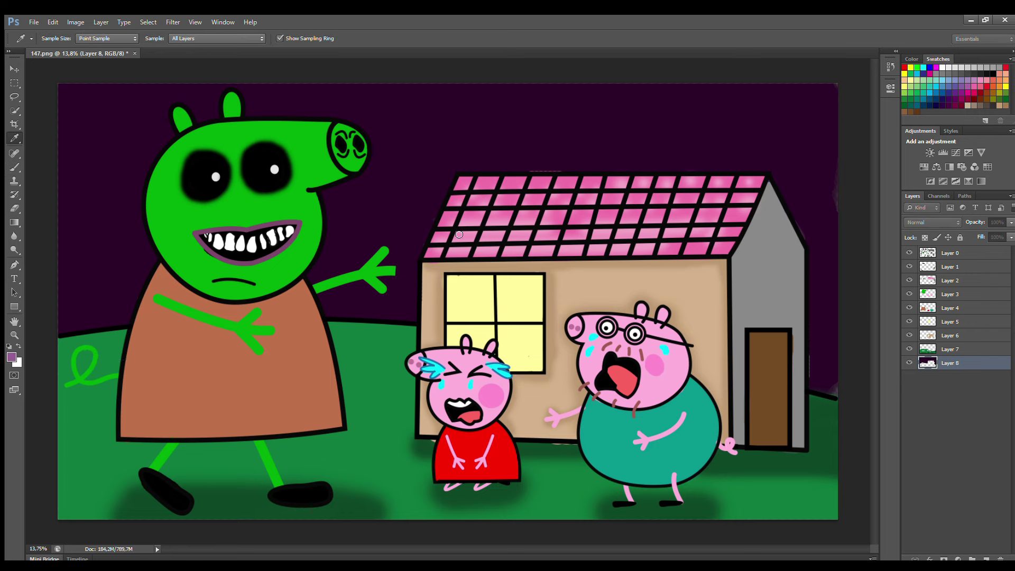
left_click(477, 184, "alt")
key("bracketright")
key("bracketright")
key("bracketright")
key("bracketright")
left_click(407, 129)
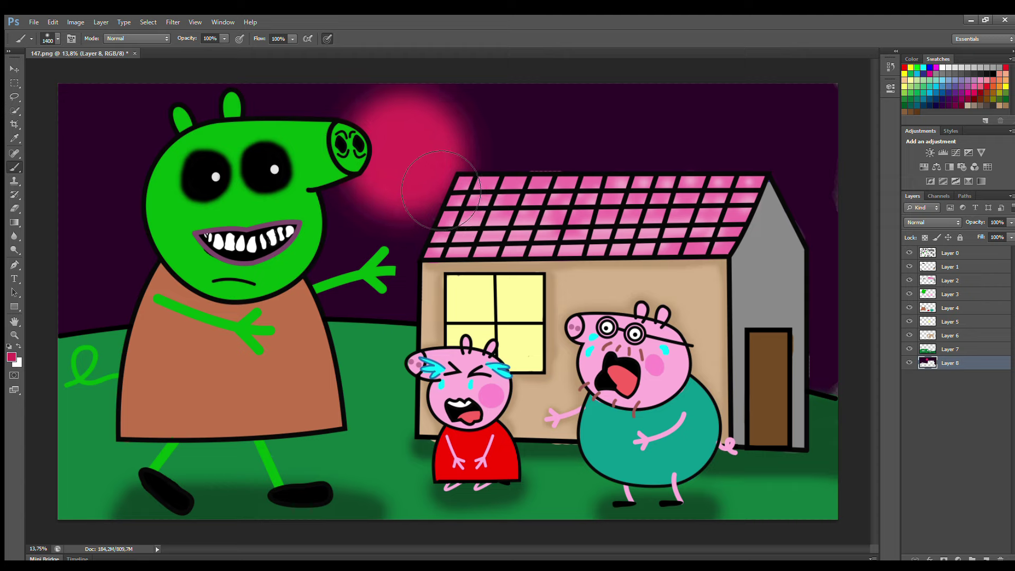
Paint a bright red moon in the middle of the crimson glow using a size 1200 brush.
key("bracketleft")
left_click(904, 67)
left_click(408, 154)
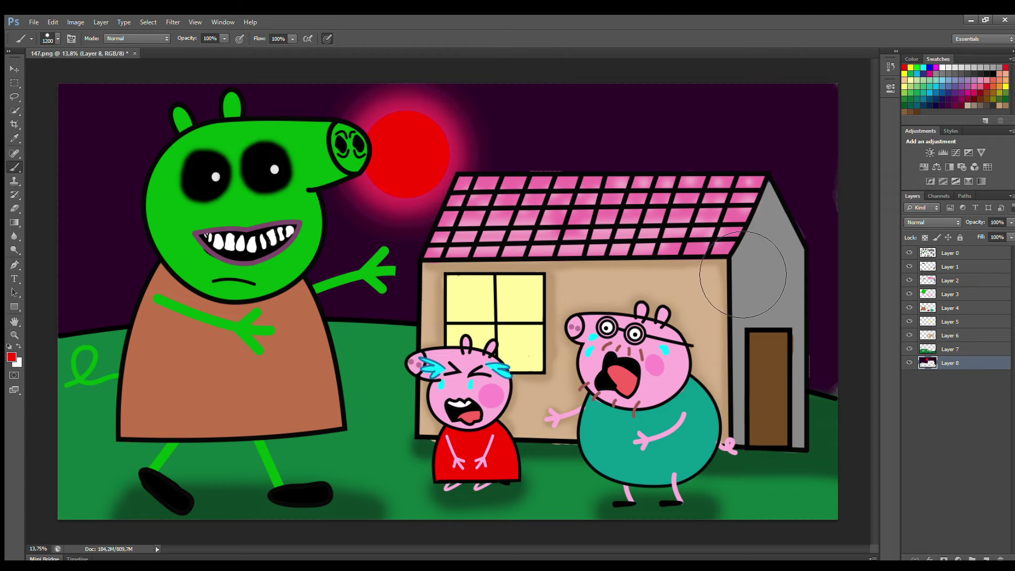
Dot a small pale lilac star in the sky behind the green pig's head using a size 90 brush.
left_click(14, 138)
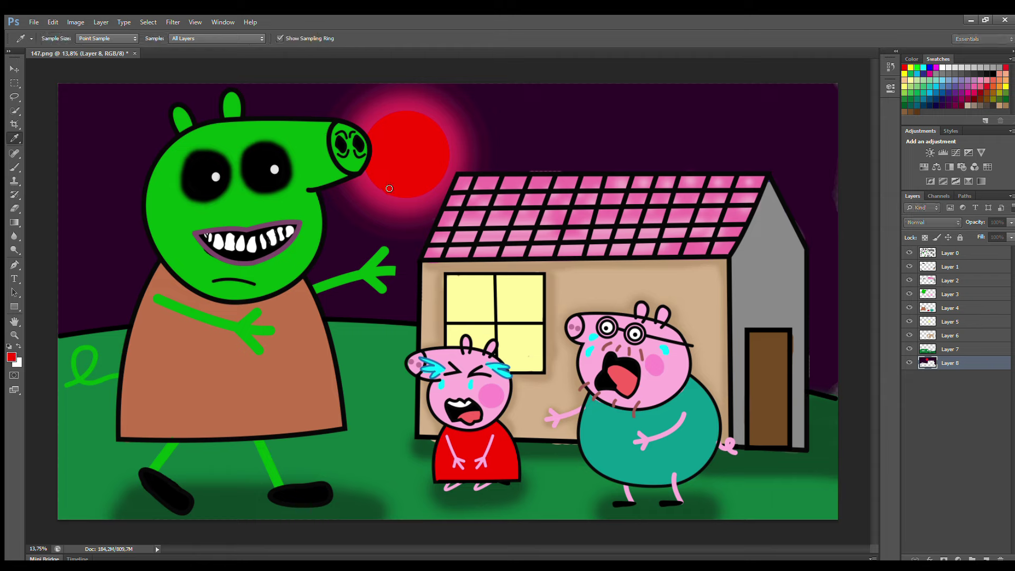
key("b")
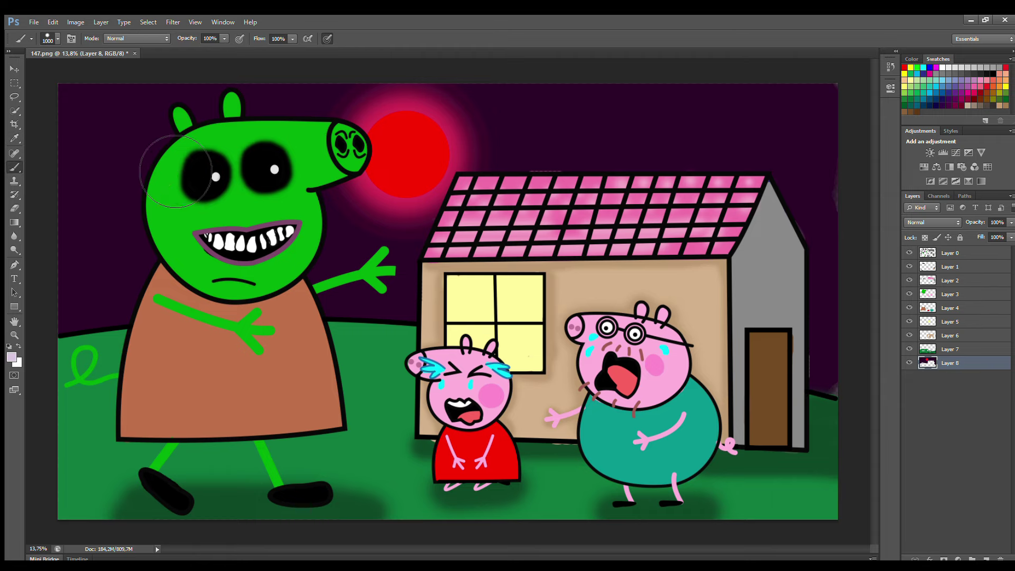
key("bracketleft")
left_click(84, 109)
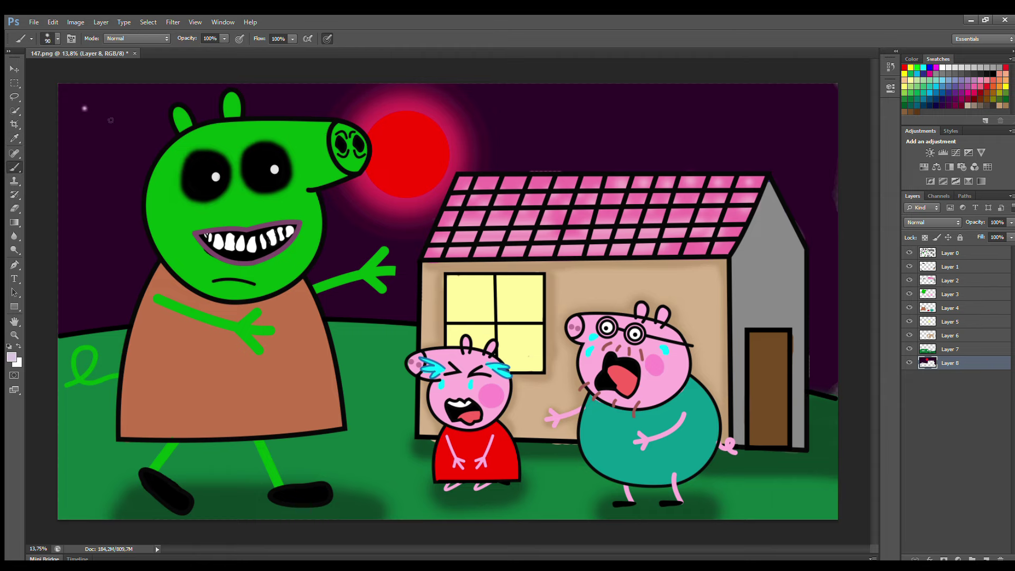